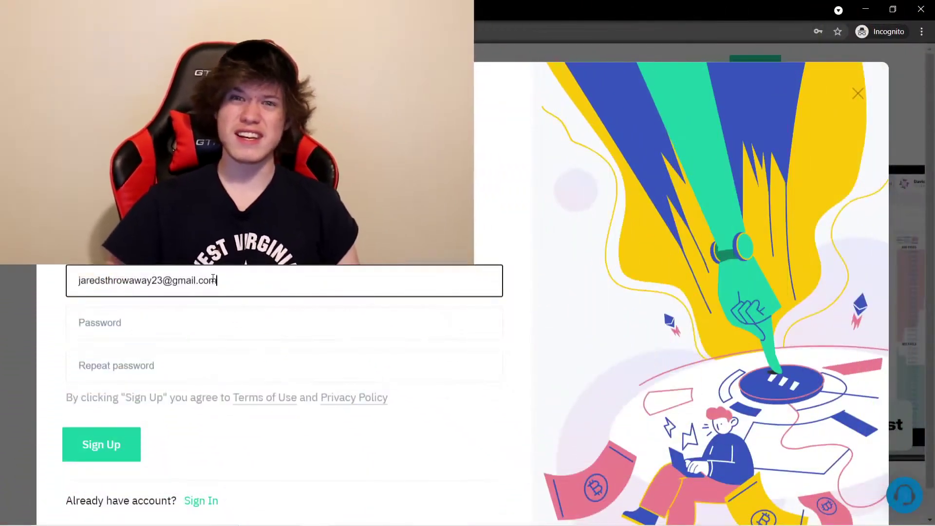
Enter the new password in both fields, retype the mistyped one, and submit sign-up.
type("***********")
key("Tab")
type("******")
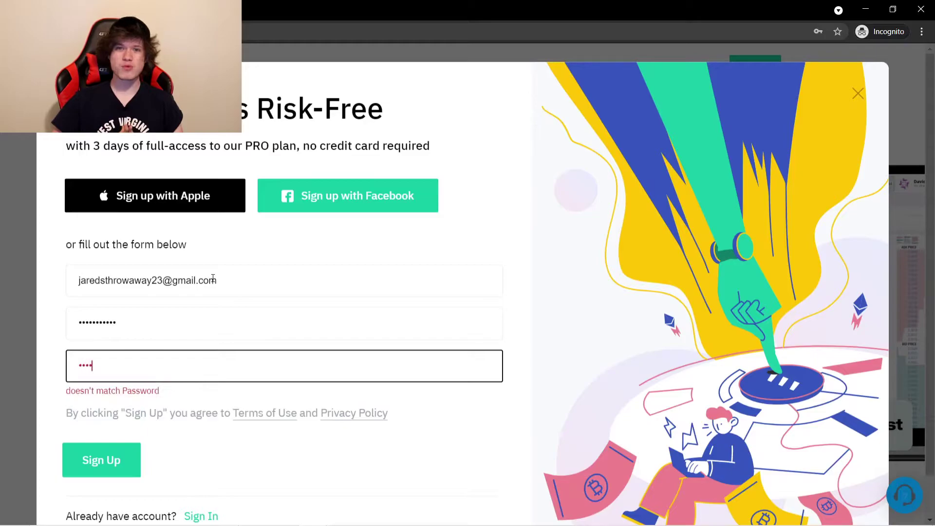
type("*****")
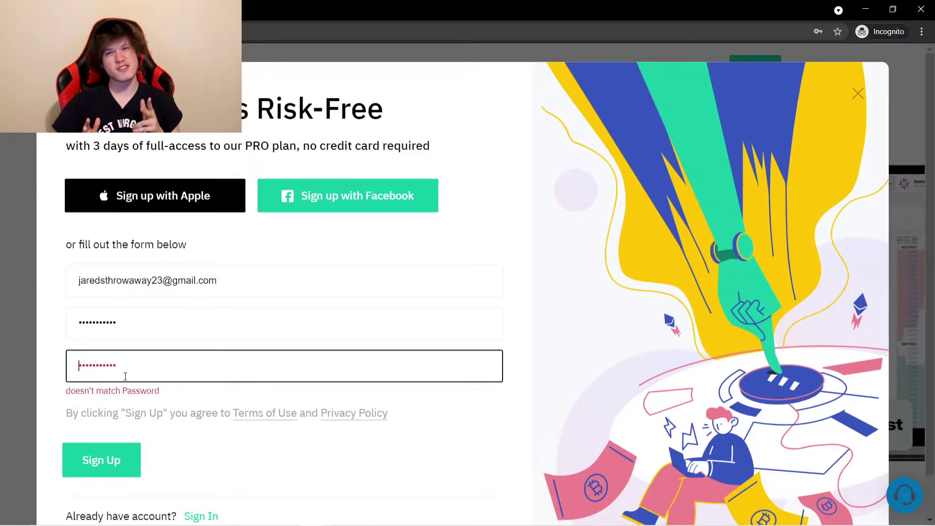
left_click_drag(133, 323, 36, 334)
key("BackSpace")
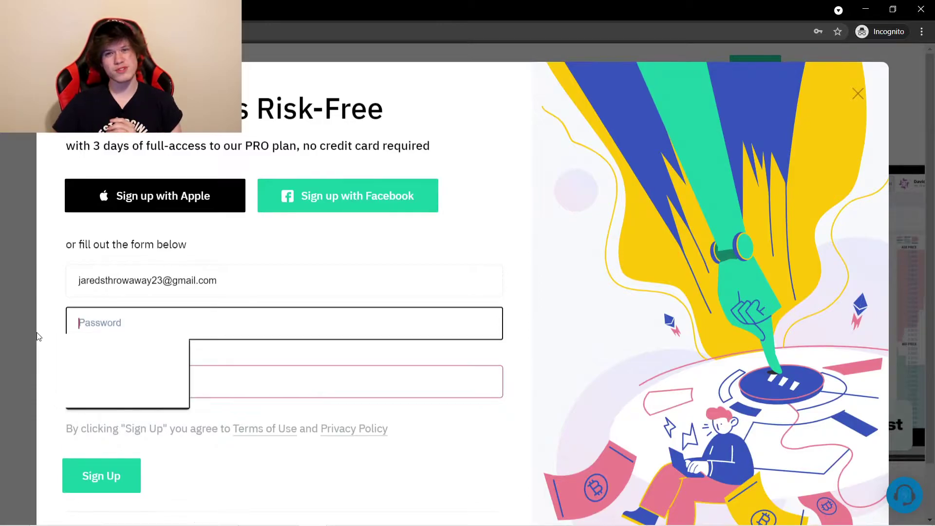
type("***********")
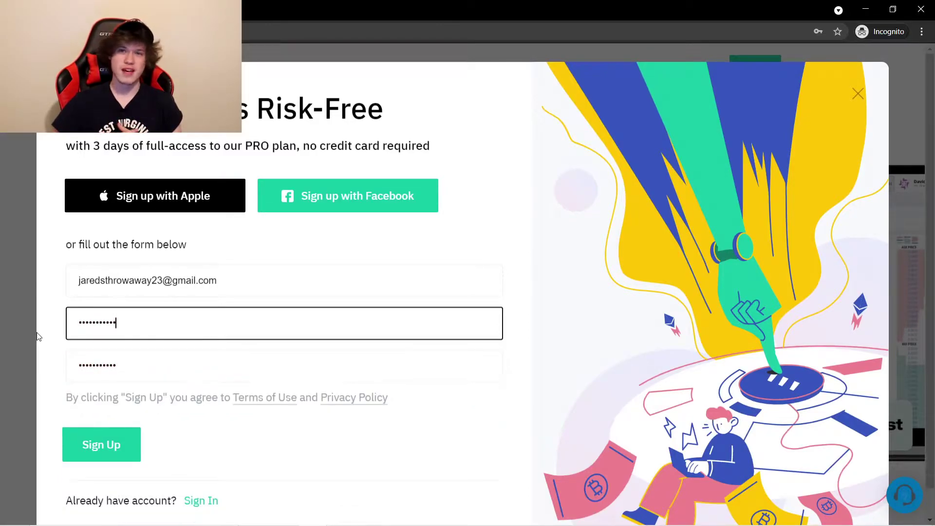
left_click(119, 357)
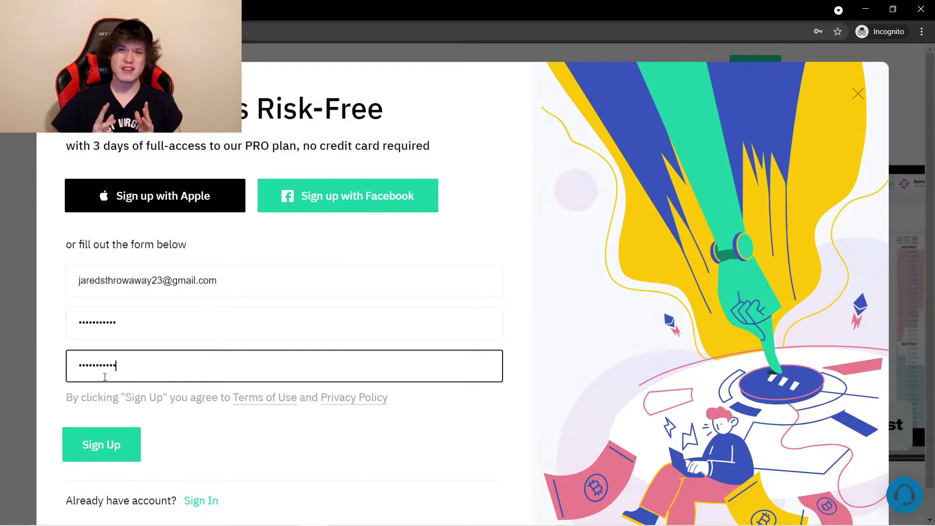
left_click(76, 453)
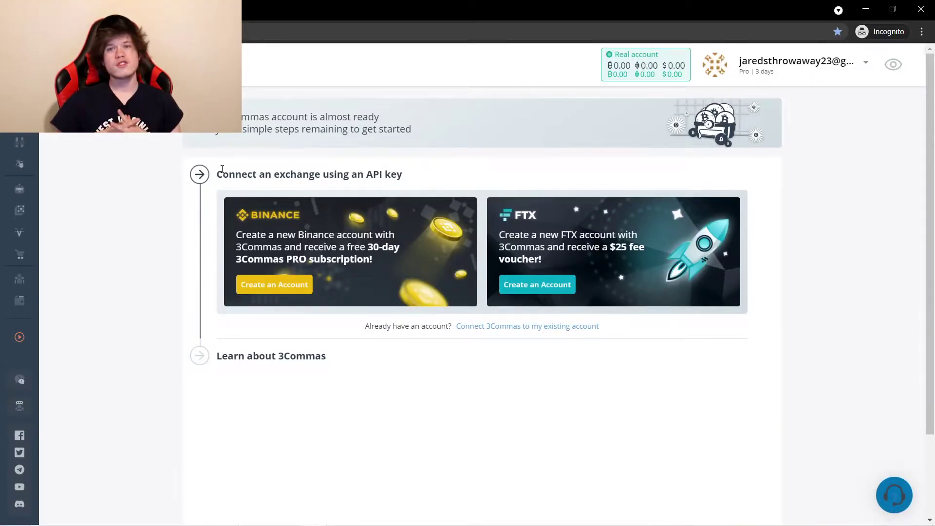
Note the 'Connect an exchange using an API key' step, then go to Binance.US API Management.
left_click_drag(218, 171, 411, 176)
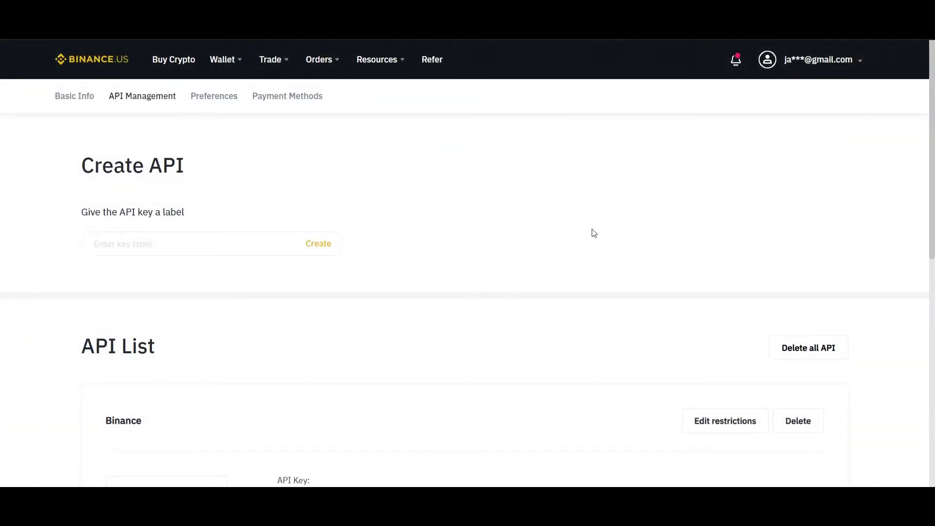
mouse_move(849, 61)
Create a Binance.US API key labelled '3coommastest' and verify it with the SMS code.
type("3coommastest")
left_click(318, 243)
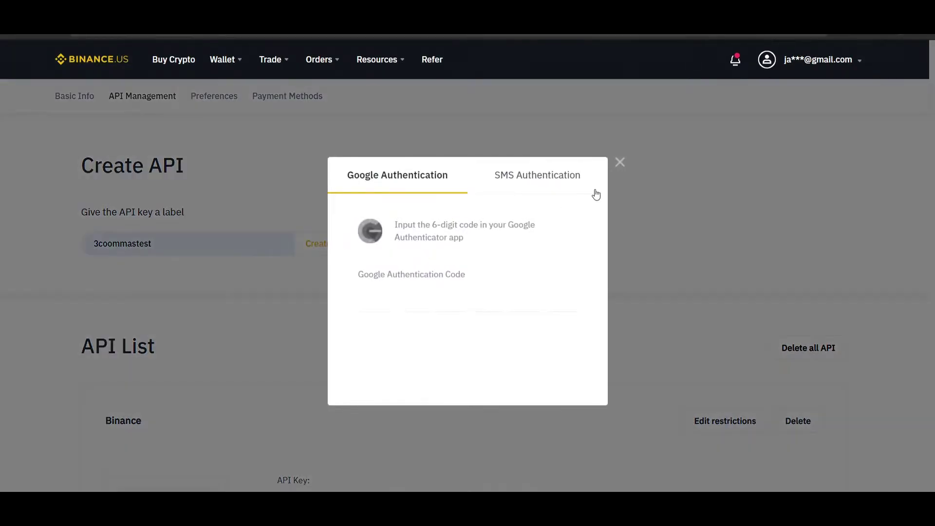
left_click(560, 179)
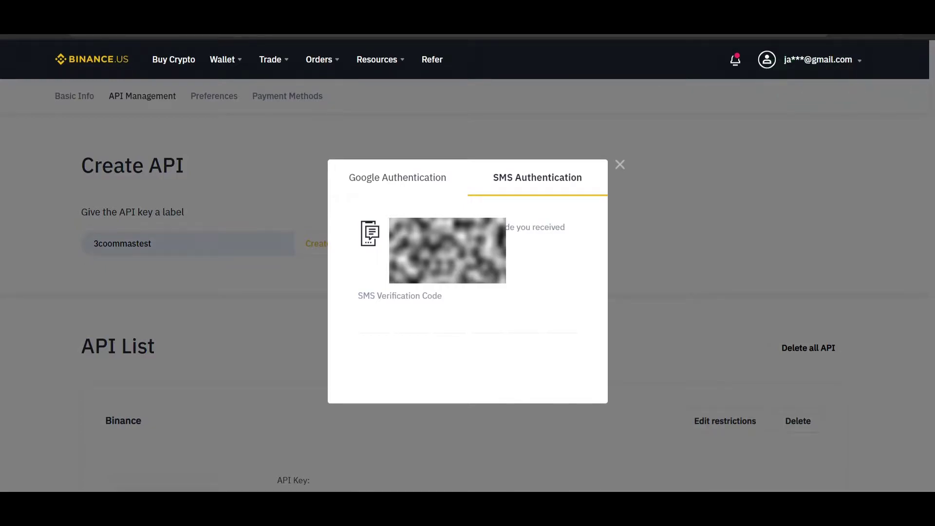
left_click(374, 320)
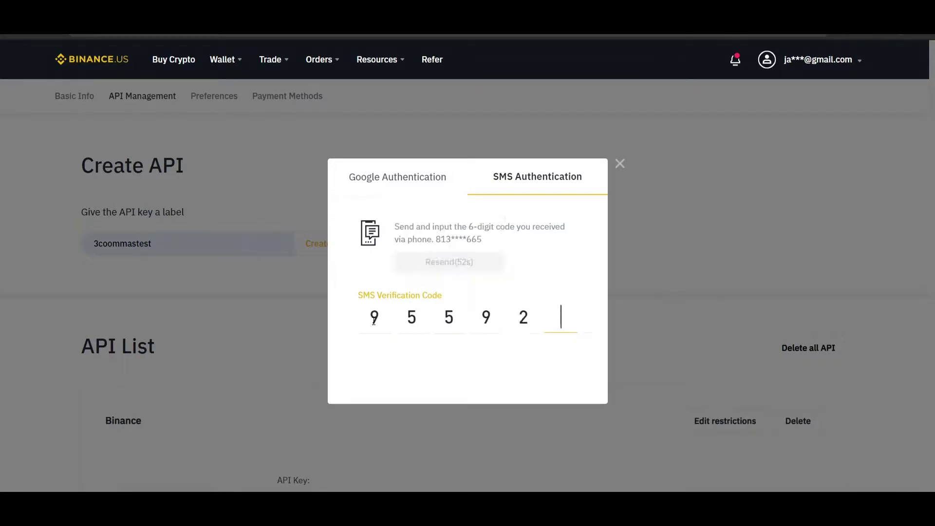
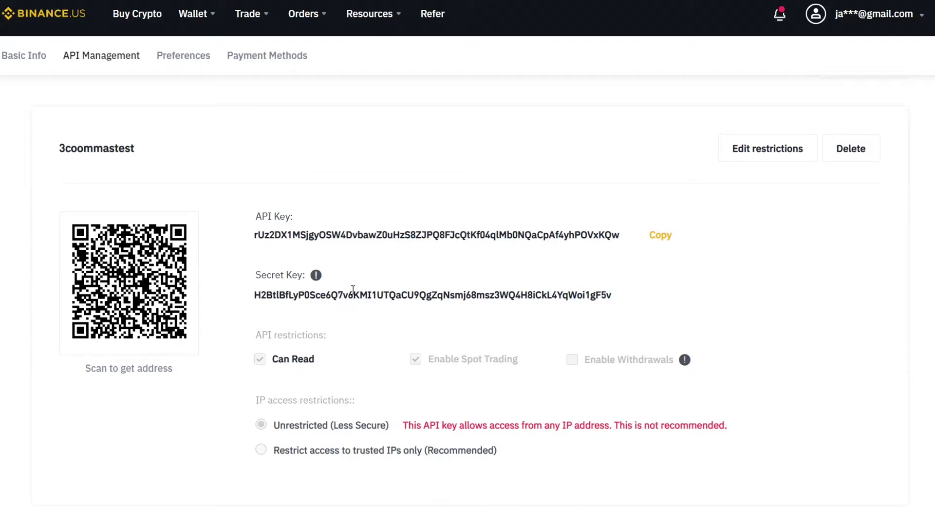
Copy the Binance.US API key into 3Commas and choose Binance US as the exchange.
left_click(671, 239)
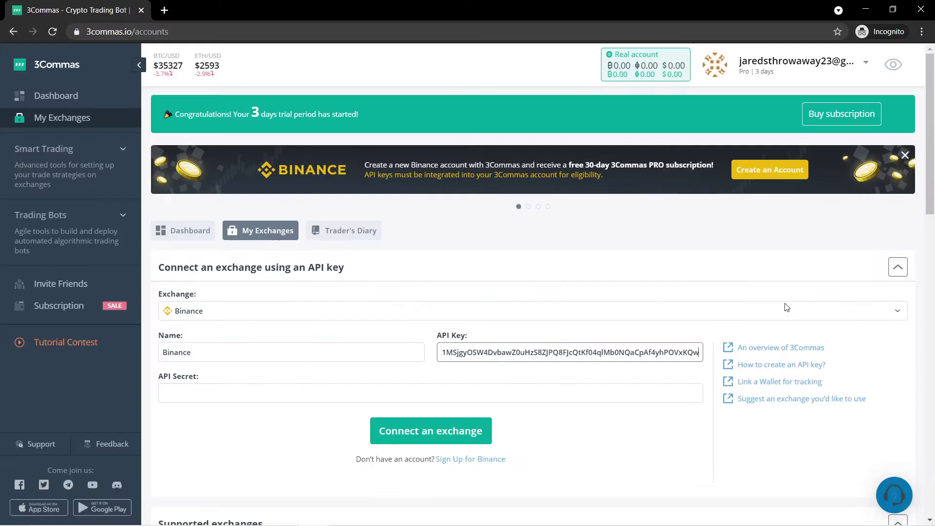
left_click_drag(682, 352, 462, 351)
left_click(560, 313)
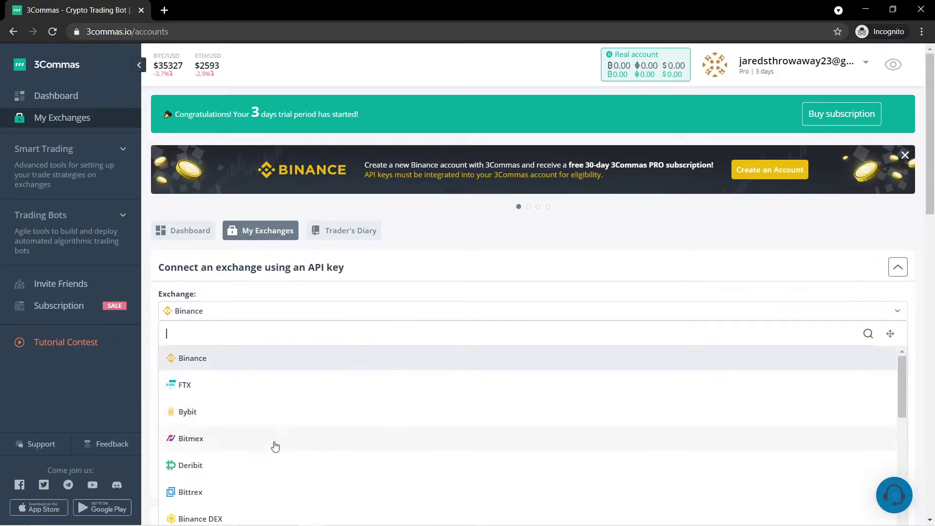
scroll(272, 458, "down", 3)
scroll(248, 464, "down", 1)
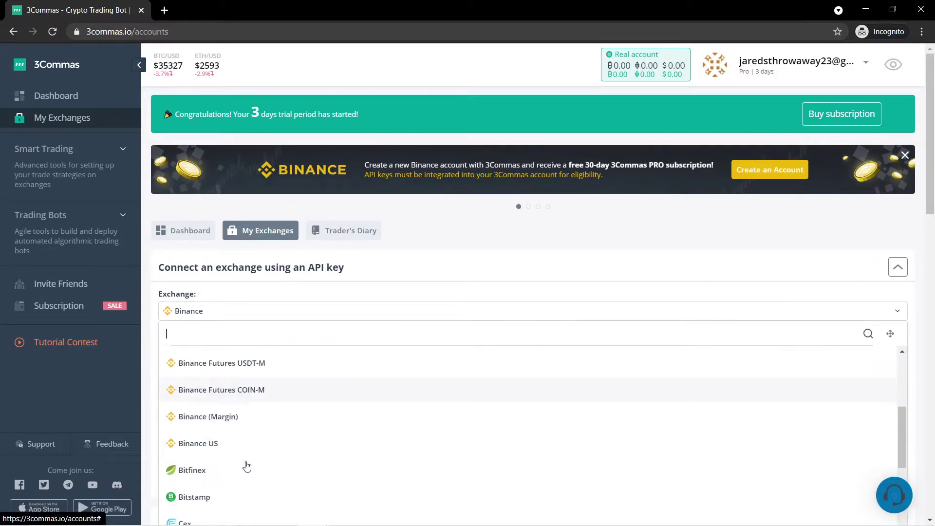
left_click(209, 445)
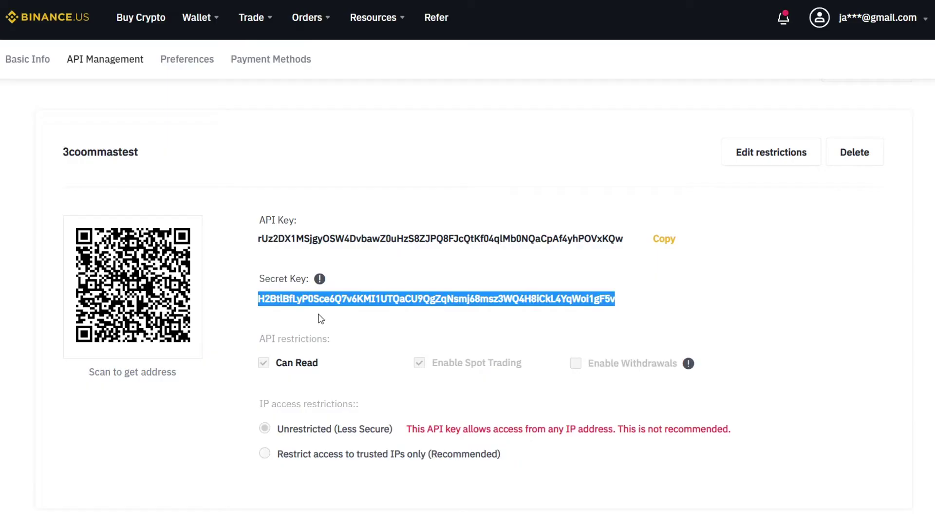
Paste the Binance.US secret key into API Secret and connect the exchange.
left_click(320, 318)
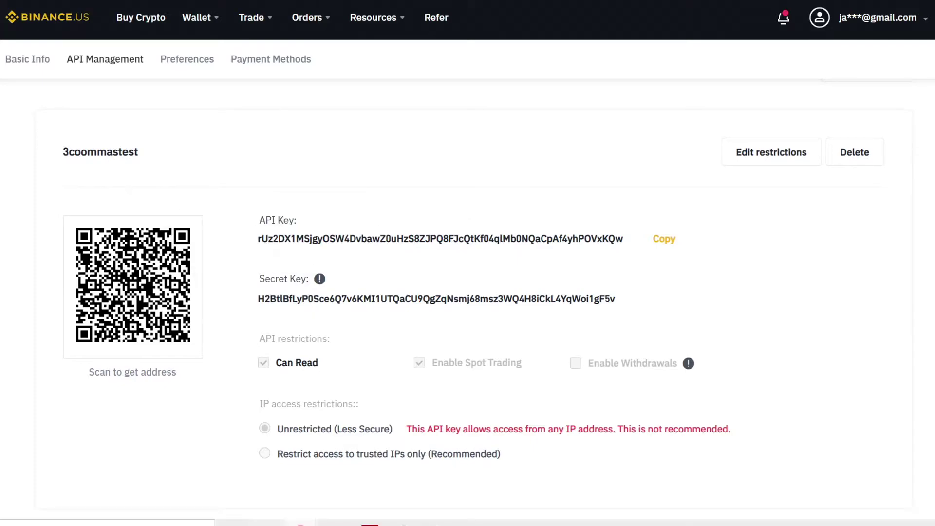
key("alt+Tab")
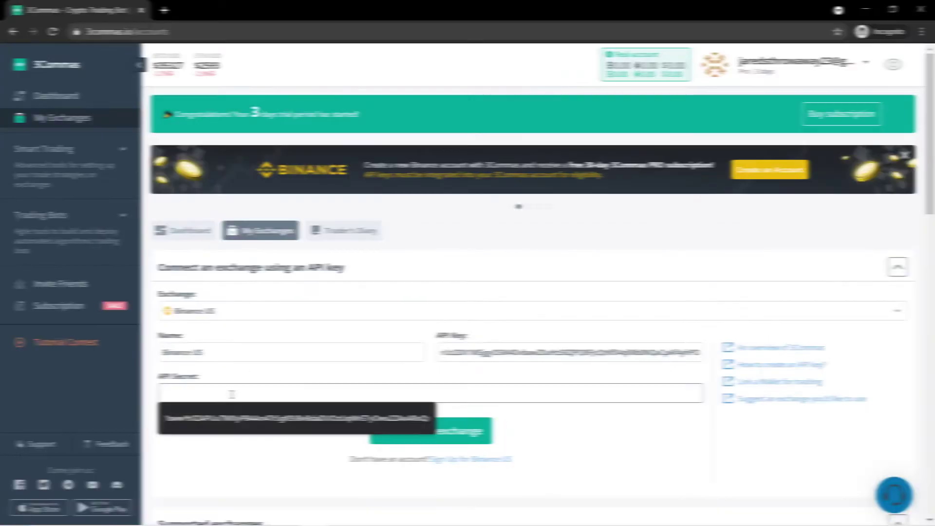
key("ctrl+v")
left_click(431, 429)
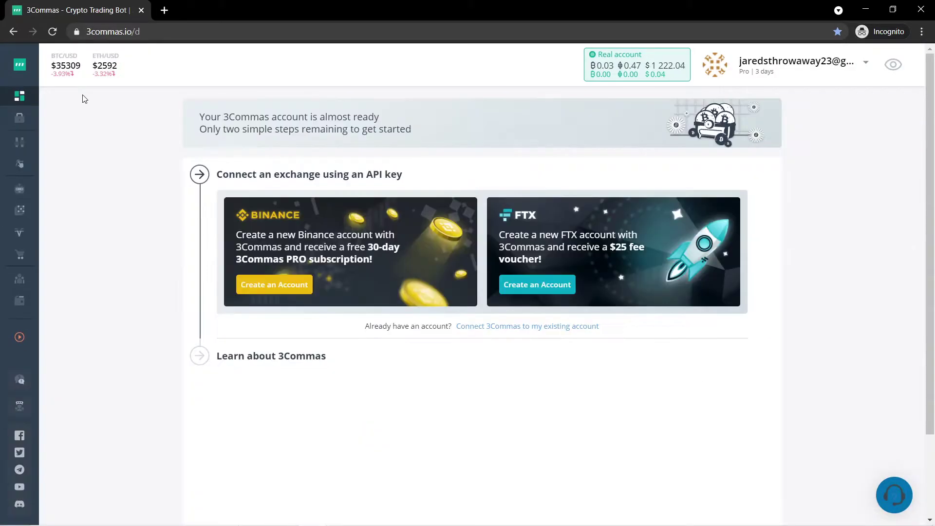
Reload the dashboard and scroll through My portfolio showing the Binance US balance.
left_click(23, 99)
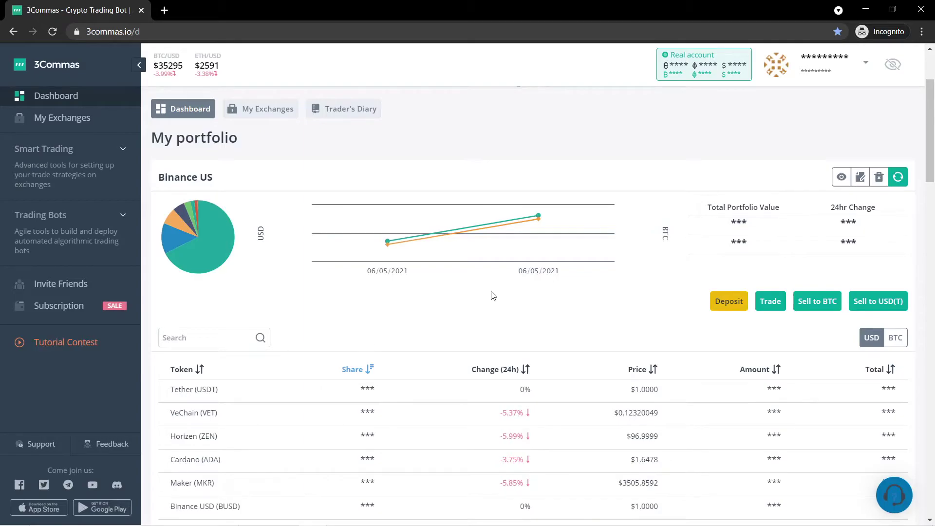
scroll(532, 254, "down", 5)
scroll(481, 279, "down", 5)
scroll(461, 286, "up", 6)
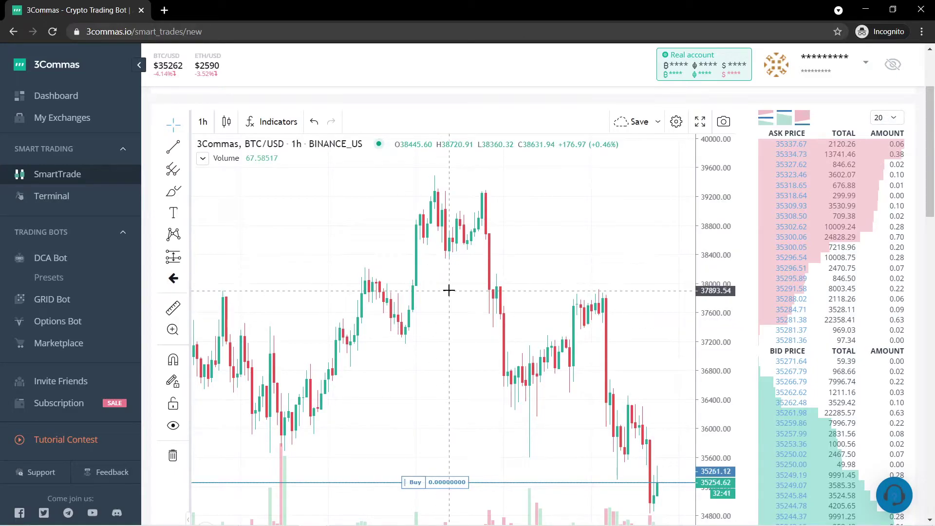
Scroll through the SmartTrade Units, Price and Total form, then switch to the BTC/USD Terminal.
scroll(441, 294, "down", 2)
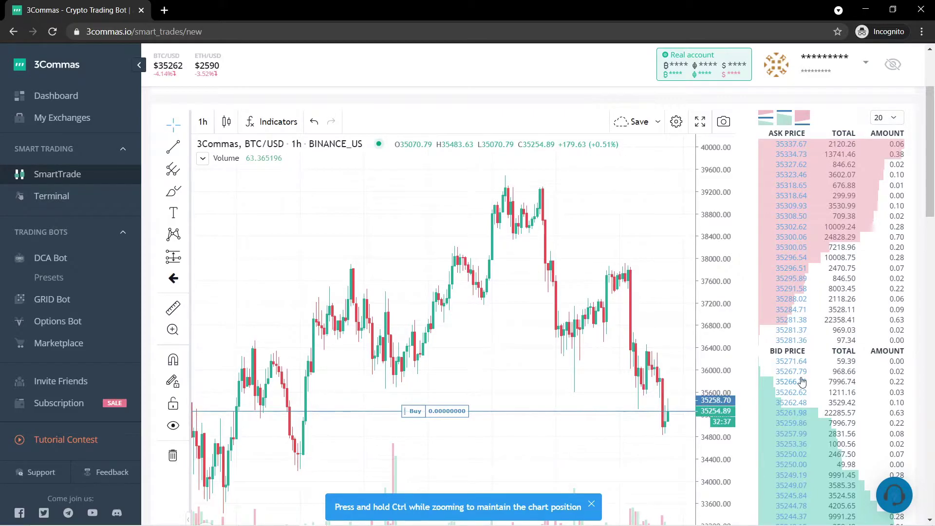
scroll(799, 380, "down", 1)
scroll(615, 298, "up", 2)
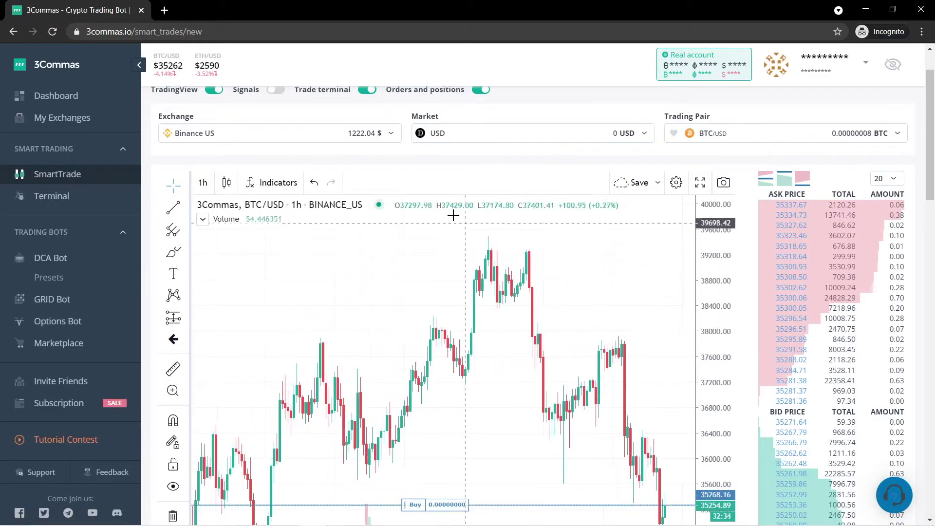
scroll(486, 397, "down", 7)
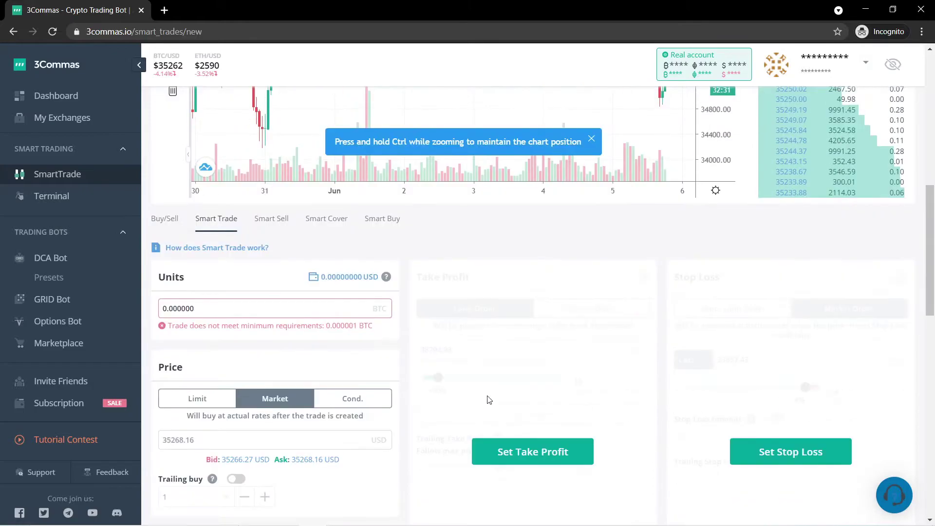
scroll(246, 277, "down", 1)
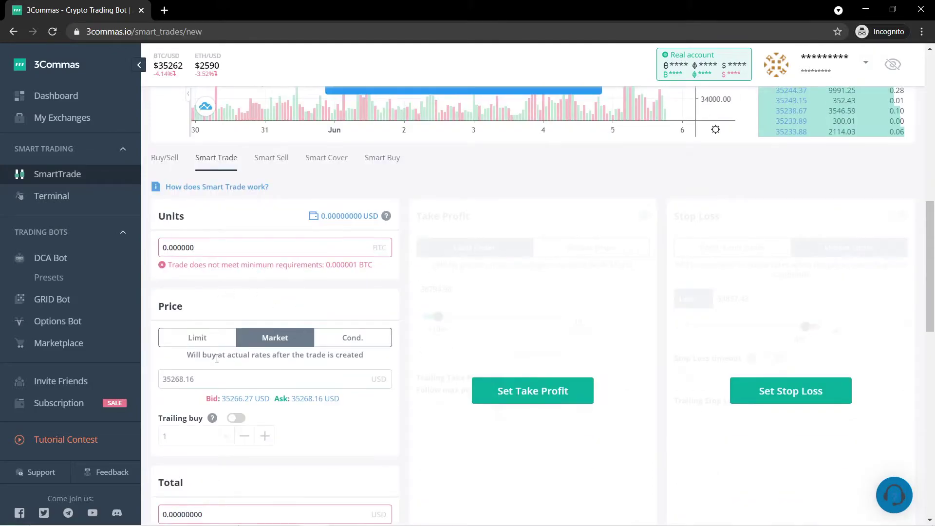
scroll(257, 403, "down", 2)
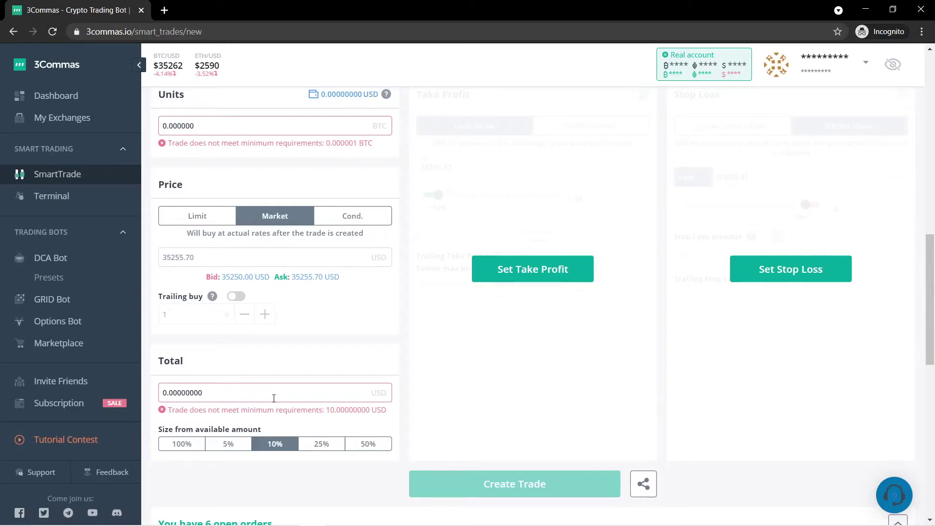
left_click(51, 196)
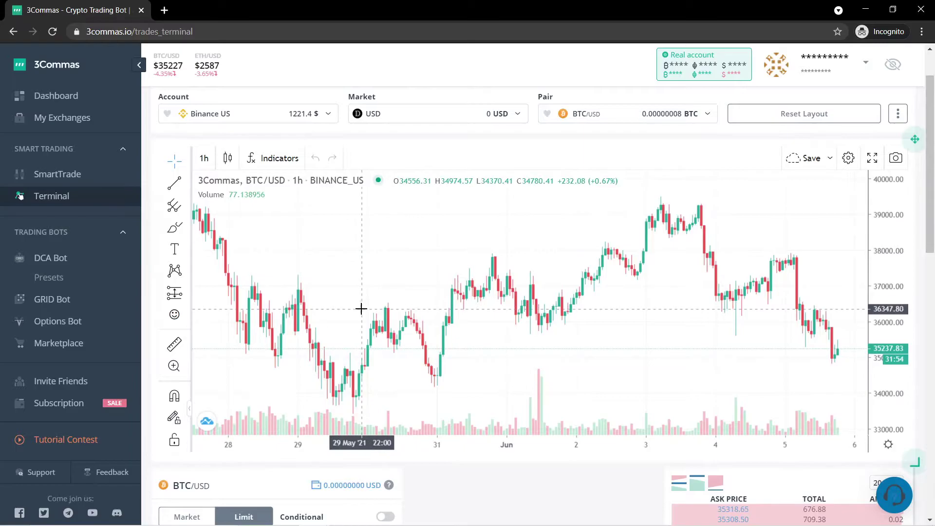
Zoom and scroll the Terminal's BTC/USD chart for Binance US.
scroll(361, 307, "down", 2)
scroll(485, 388, "down", 2)
scroll(486, 388, "down", 1)
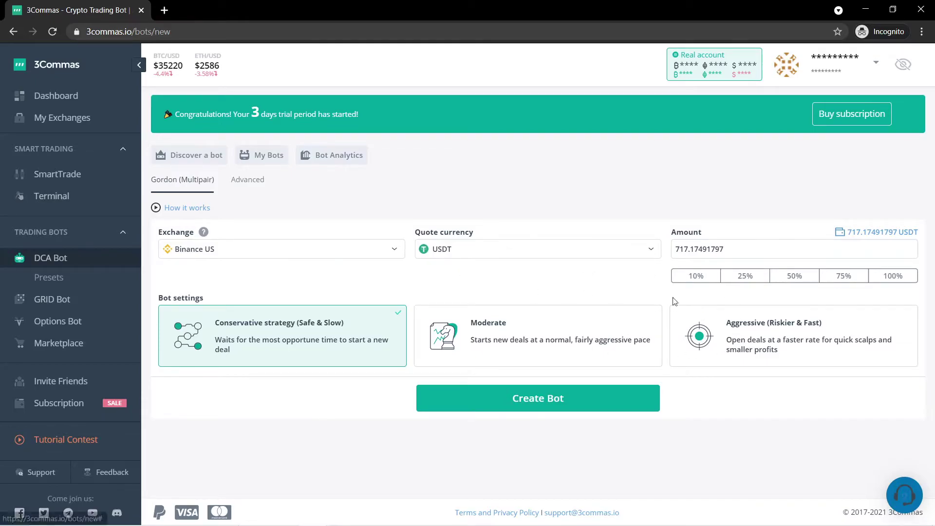
Browse the Marketplace bot presets and pick the one with +22.59% monthly profit.
left_click(208, 162)
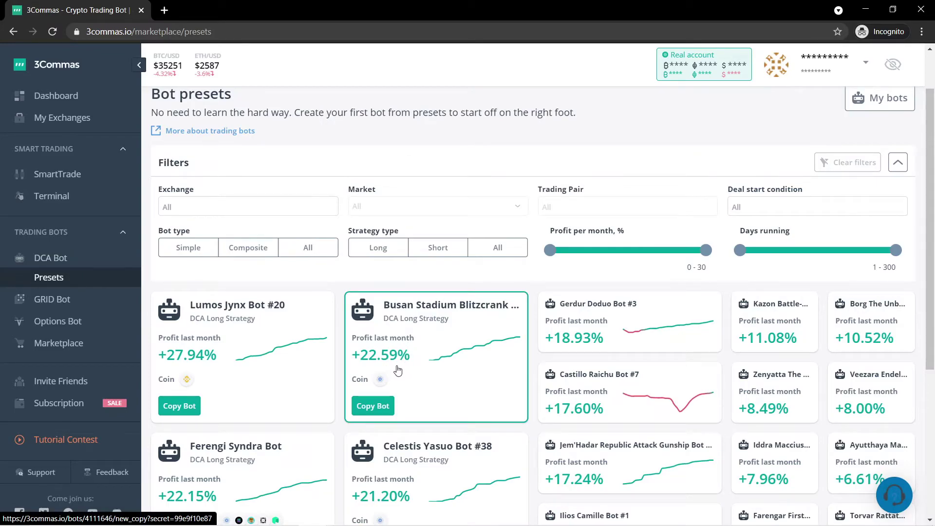
scroll(394, 378, "down", 1)
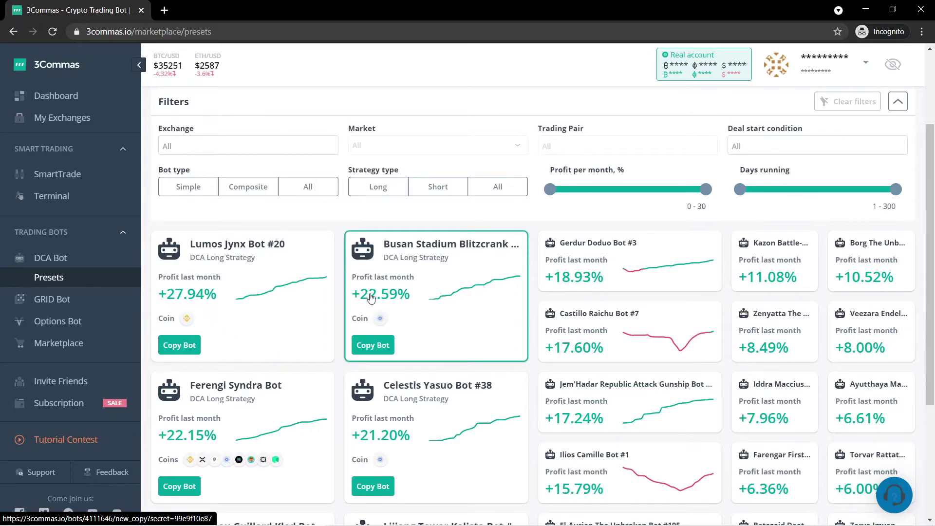
scroll(427, 343, "down", 4)
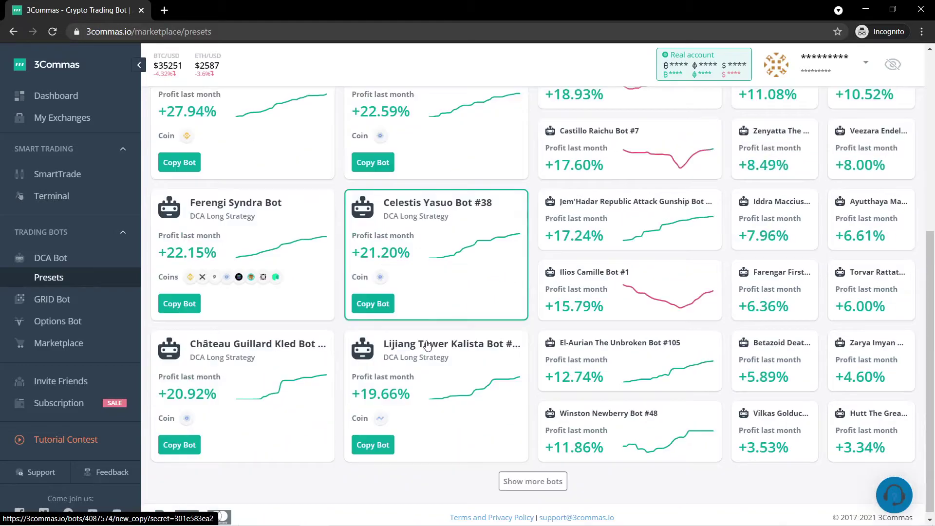
scroll(362, 346, "up", 4)
left_click(357, 346)
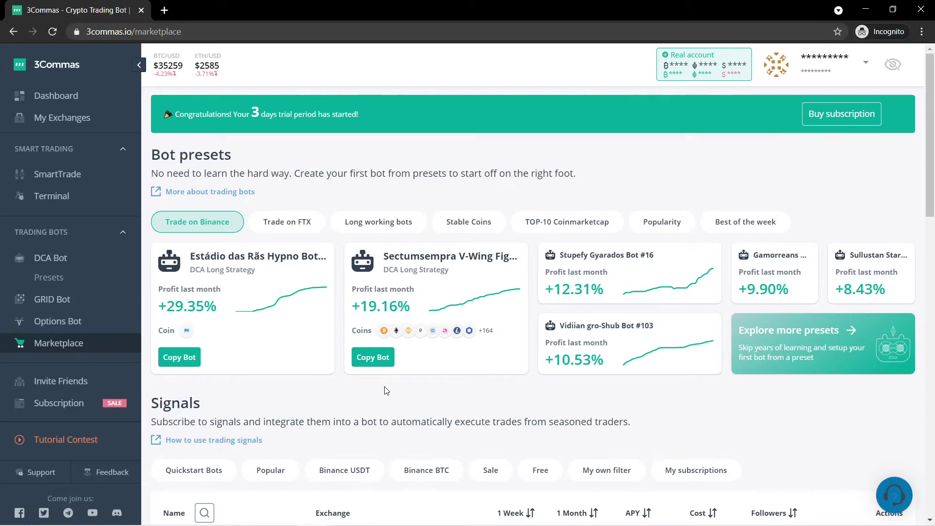
Scroll through the Signals providers and their costs, then go to Subscription plans.
scroll(495, 215, "down", 7)
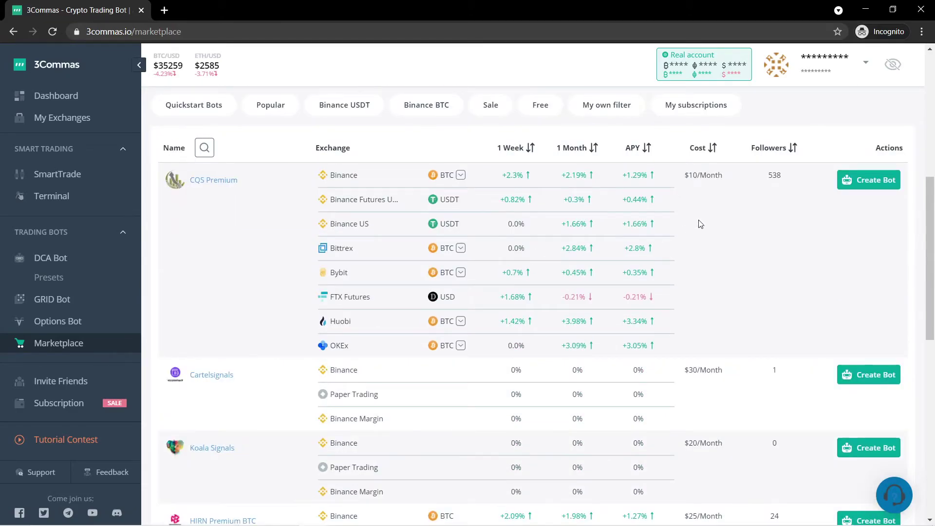
scroll(730, 234, "down", 4)
scroll(706, 204, "up", 3)
left_click_drag(688, 174, 723, 174)
scroll(713, 292, "down", 1)
scroll(713, 292, "down", 6)
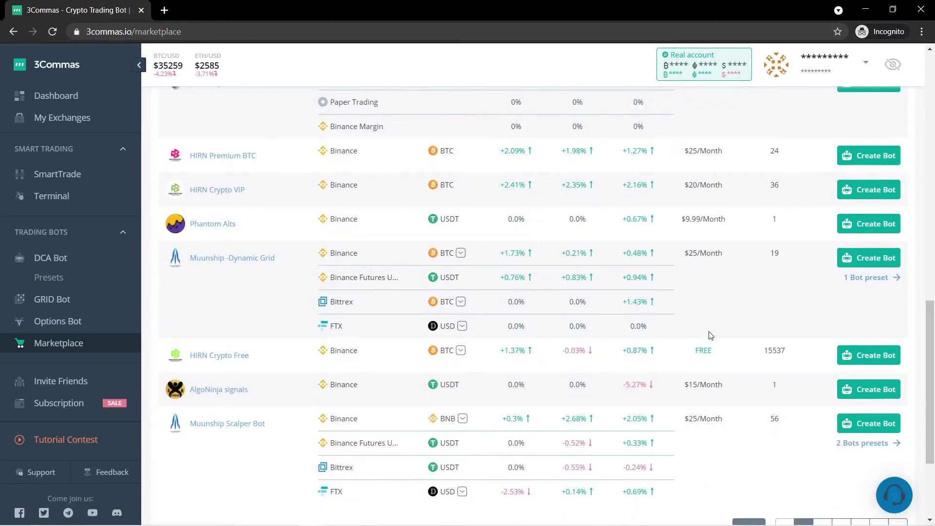
left_click(703, 350)
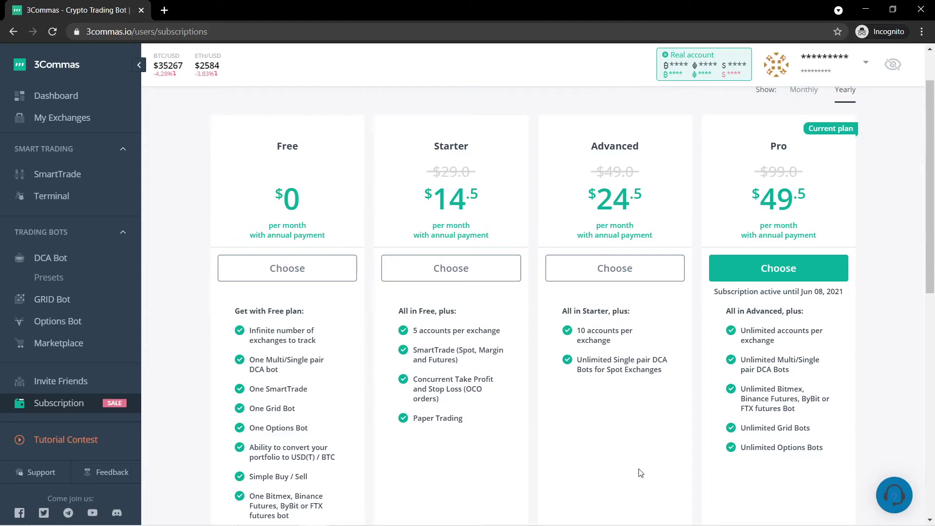
Scroll back up the Subscription plans page showing the Pro plan.
scroll(203, 412, "up", 1)
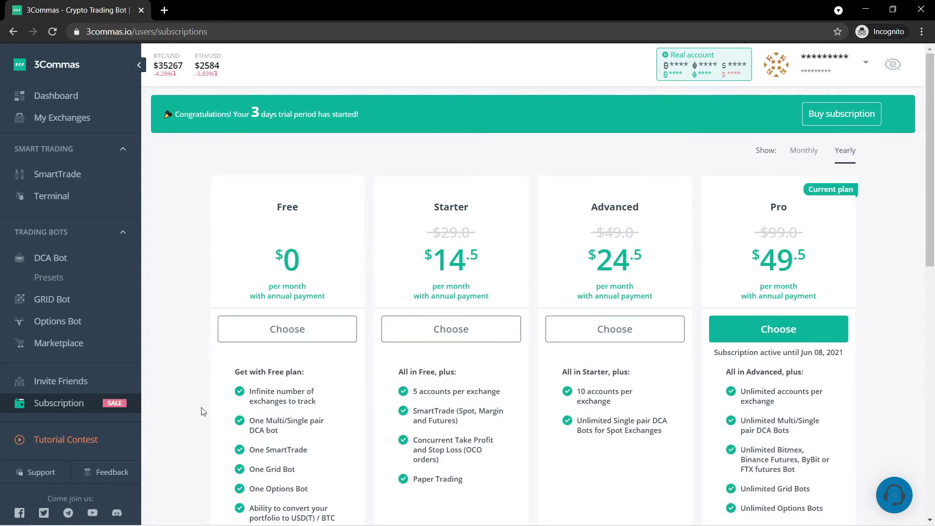